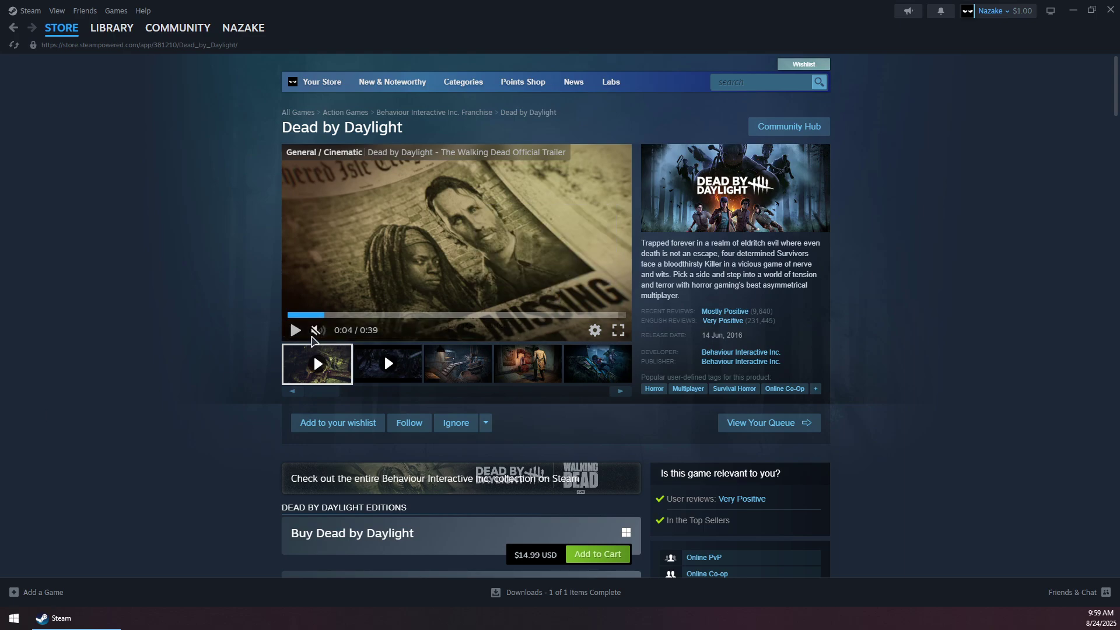
Switch to the Steam library and bring up Shipping Nightmares' context menu.
{"action": "left_click", "coordinate": [112, 27]}
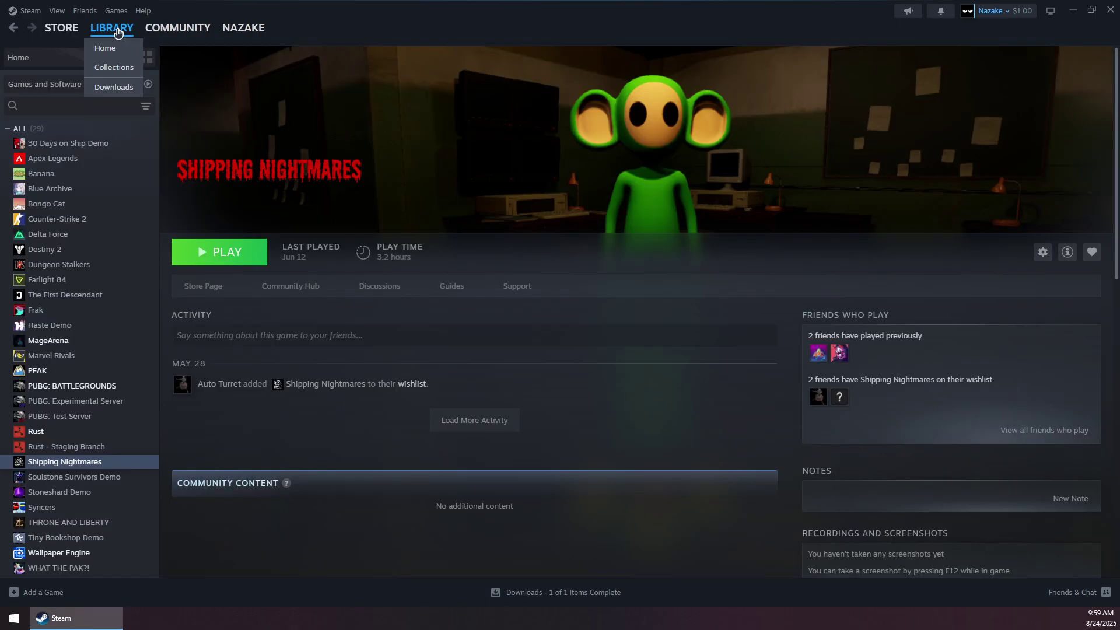
{"action": "right_click", "coordinate": [60, 464]}
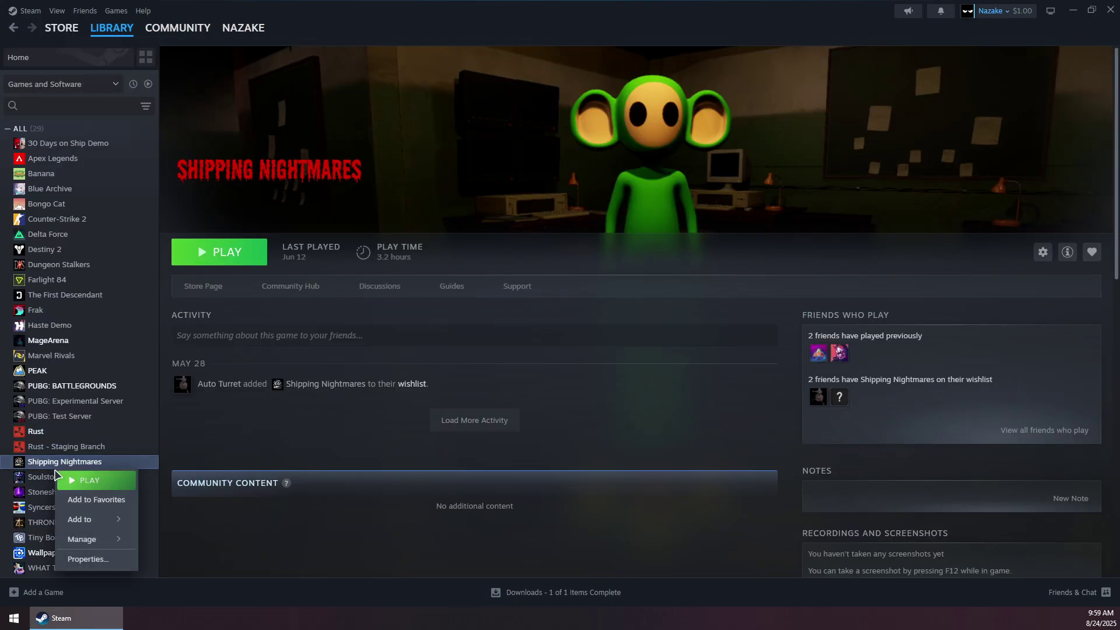
Open Shipping Nightmares' Properties and confirm the launch option reads -dx11.
{"action": "left_click", "coordinate": [88, 557]}
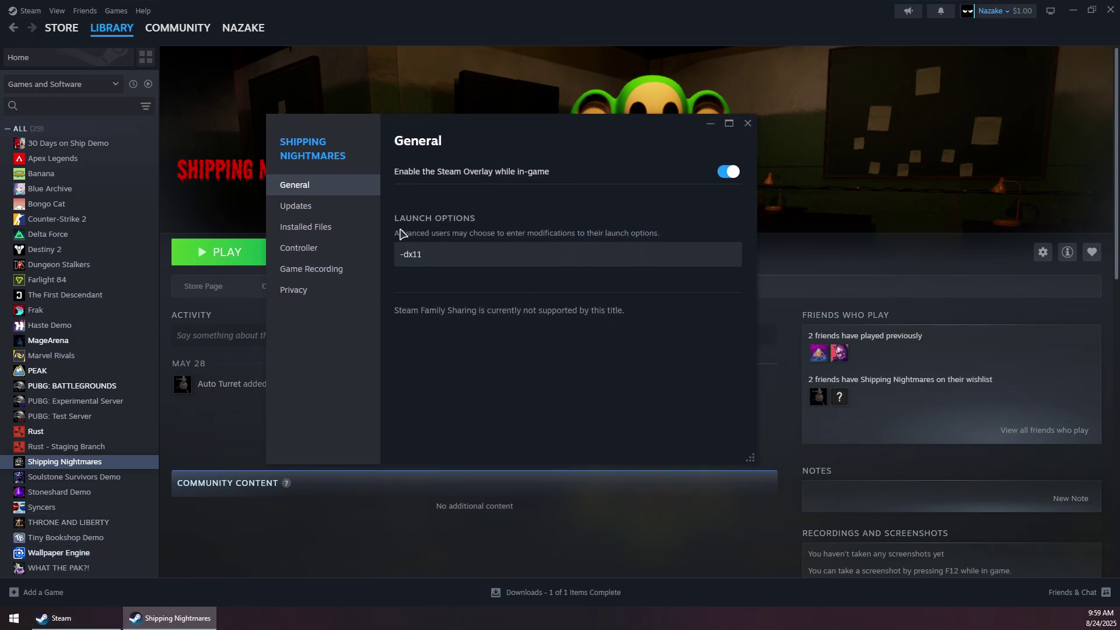
{"action": "left_click_drag", "start_coordinate": [424, 255], "coordinate": [391, 258]}
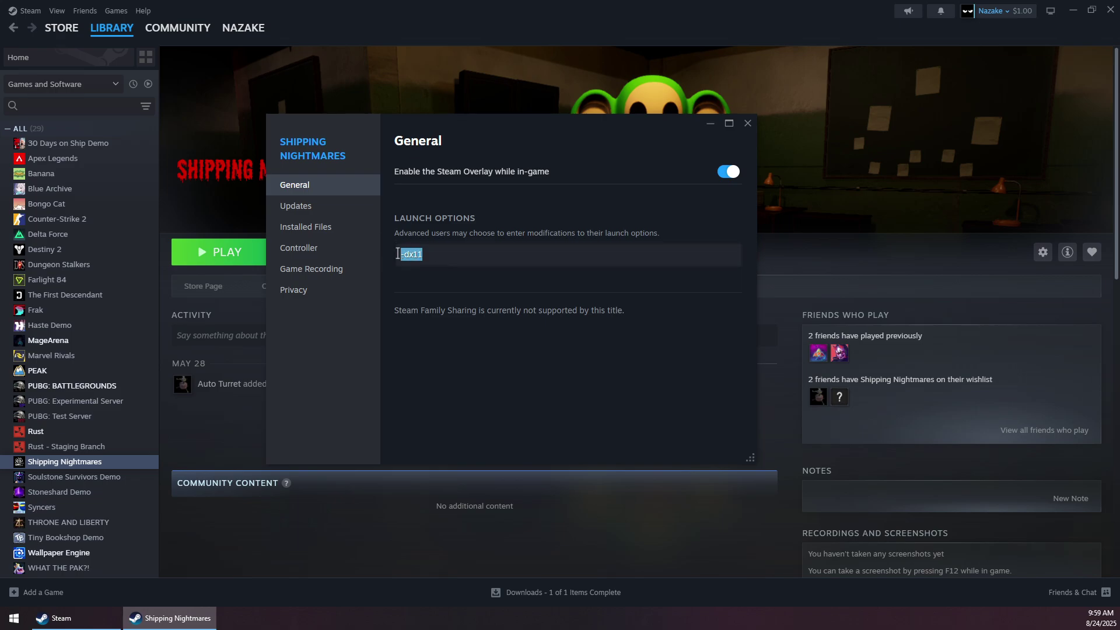
{"action": "left_click", "coordinate": [430, 258]}
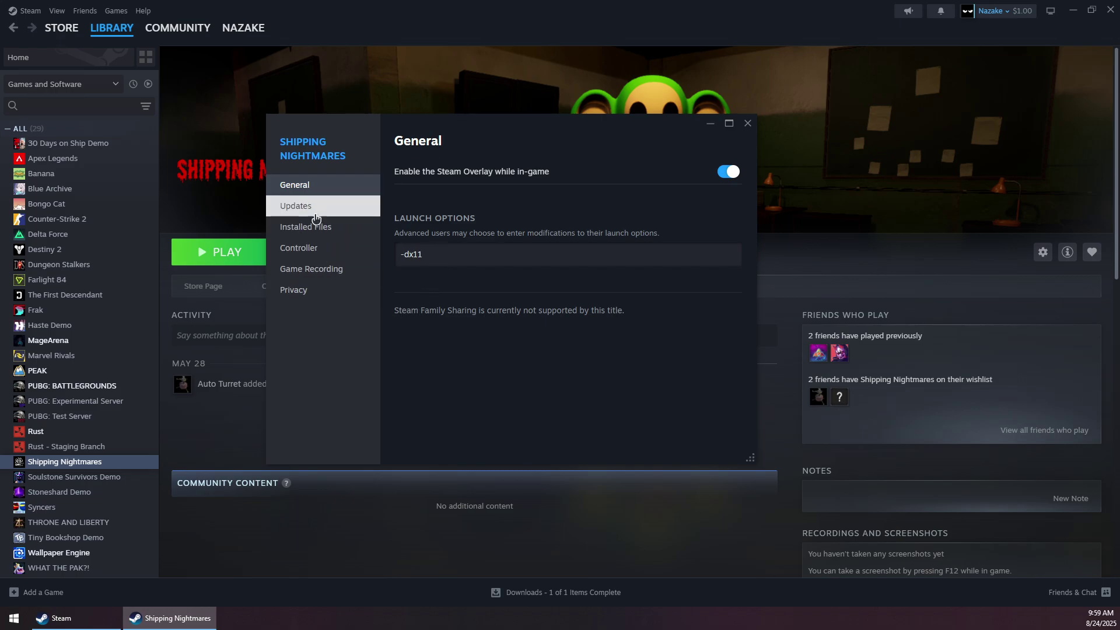
Verify Shipping Nightmares' files (148 validated) and browse to its install folder.
{"action": "left_click", "coordinate": [311, 231]}
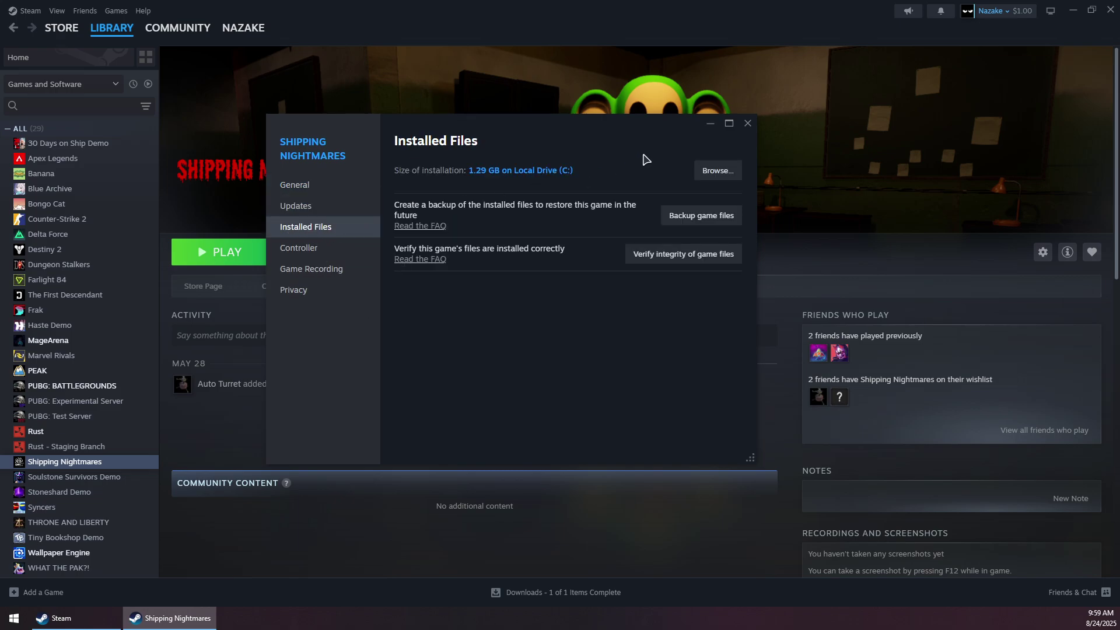
{"action": "left_click", "coordinate": [680, 255]}
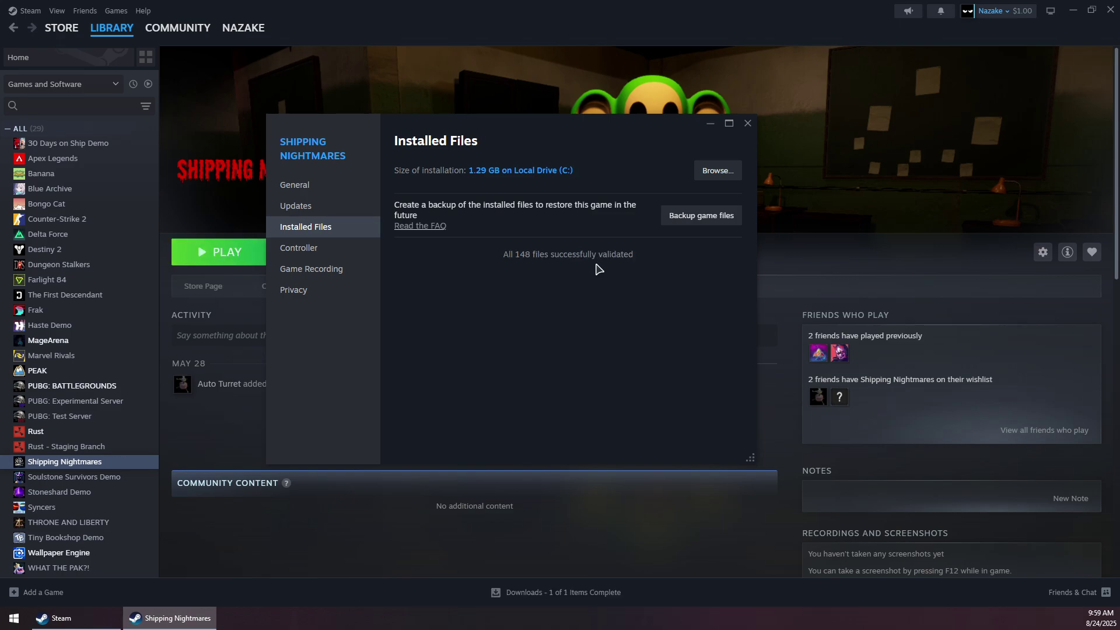
{"action": "left_click", "coordinate": [716, 171]}
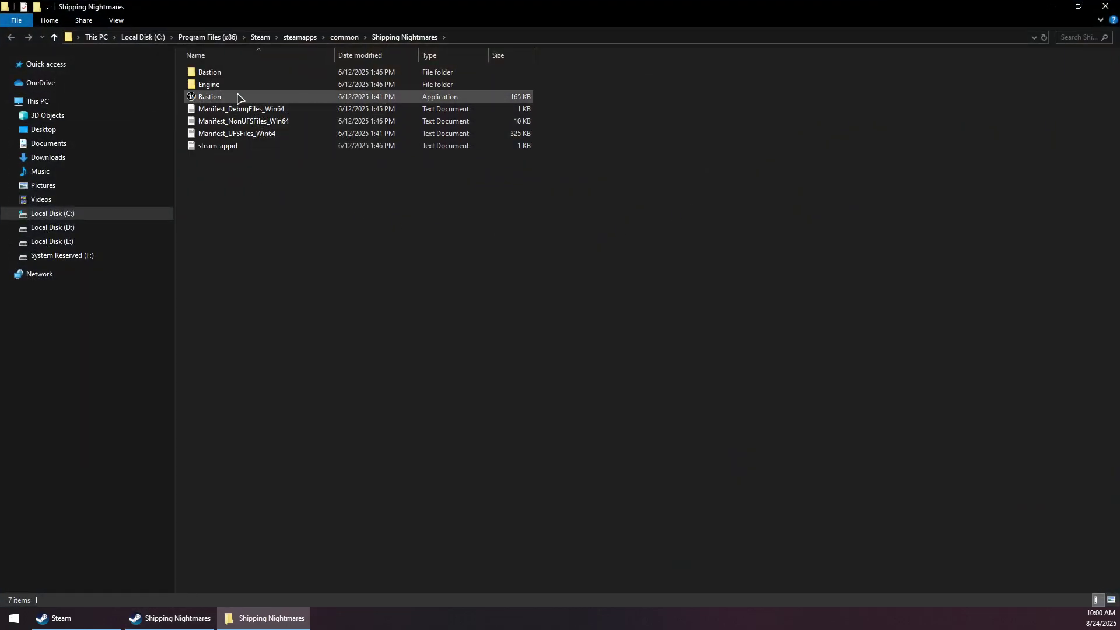
Give Bastion.exe Disable fullscreen optimizations and Run as administrator, apply, and close the folder.
{"action": "right_click", "coordinate": [208, 99]}
{"action": "left_click", "coordinate": [244, 456]}
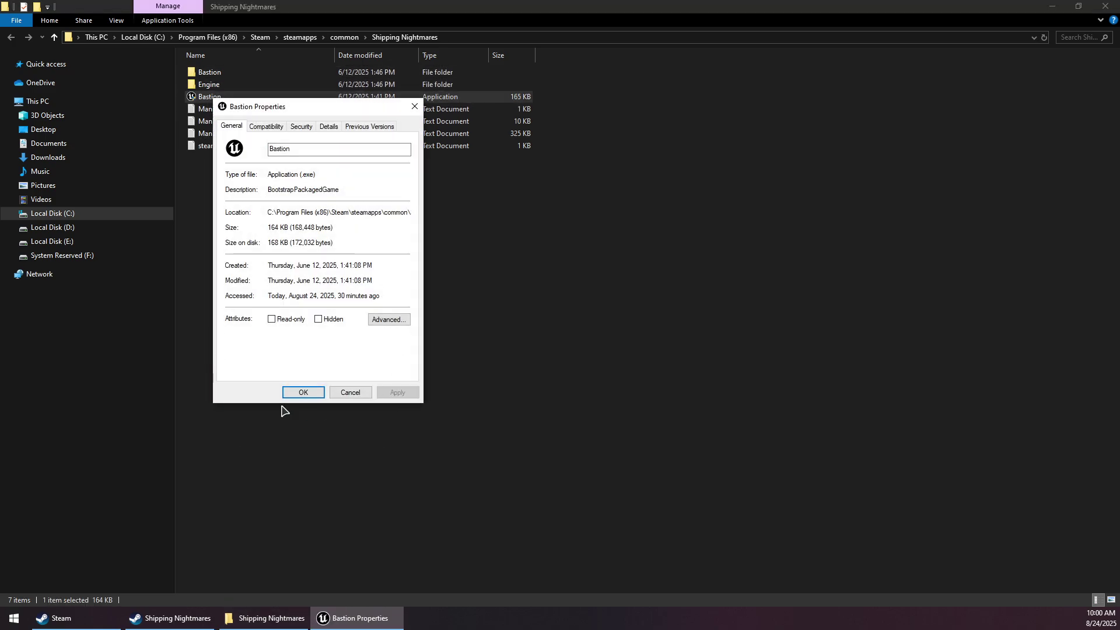
{"action": "left_click_drag", "start_coordinate": [263, 107], "coordinate": [326, 137]}
{"action": "left_click", "coordinate": [342, 157]}
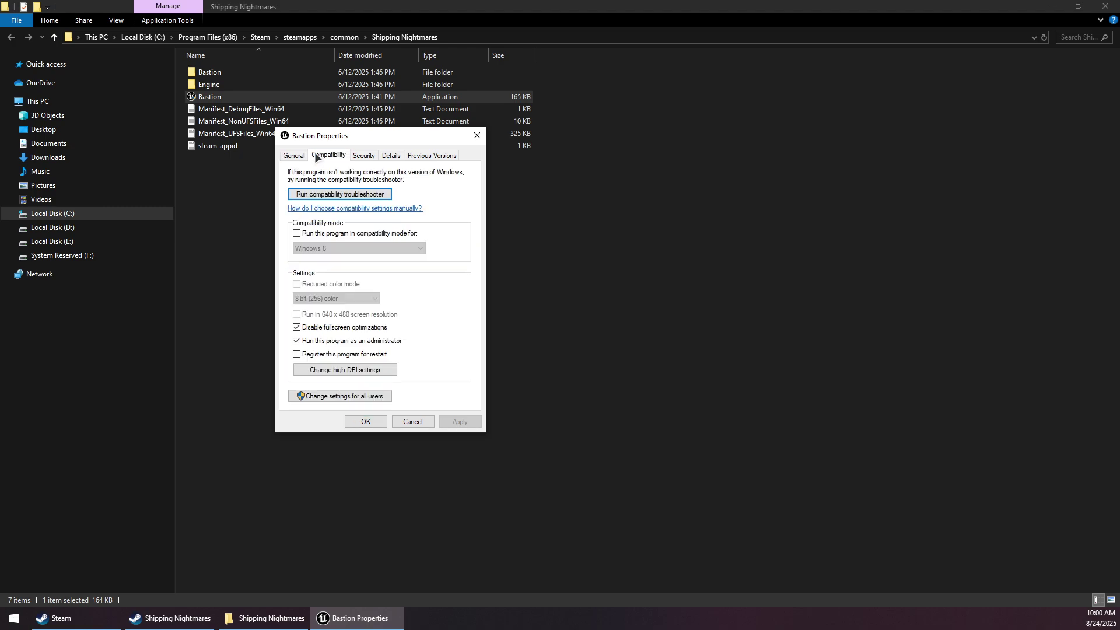
{"action": "left_click", "coordinate": [297, 327]}
{"action": "left_click", "coordinate": [459, 422]}
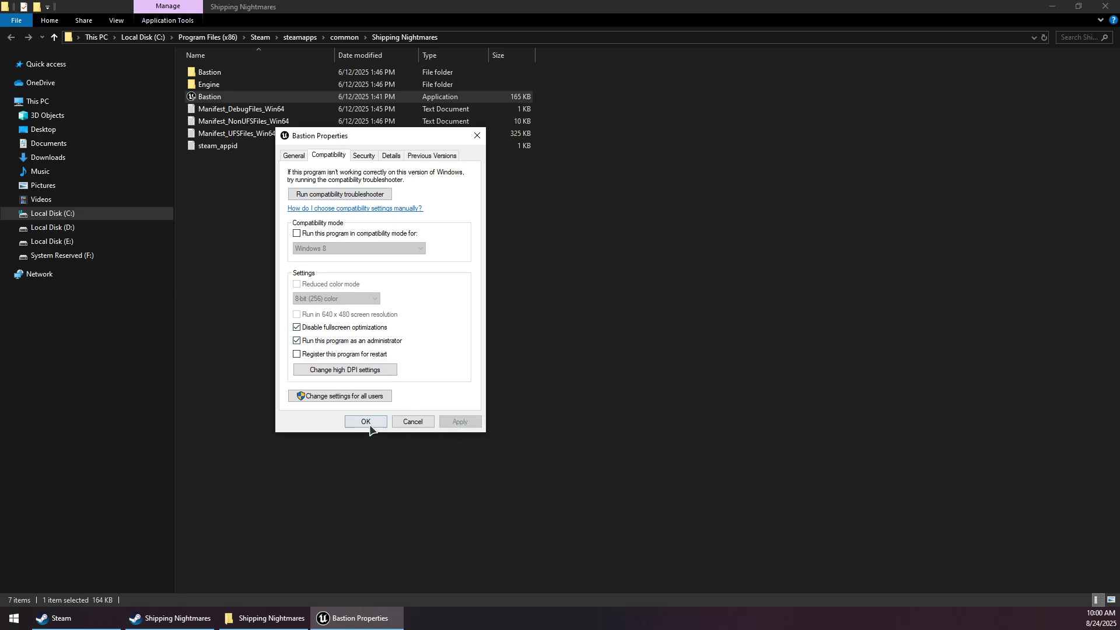
{"action": "left_click", "coordinate": [366, 421]}
{"action": "key", "text": "alt+F4"}
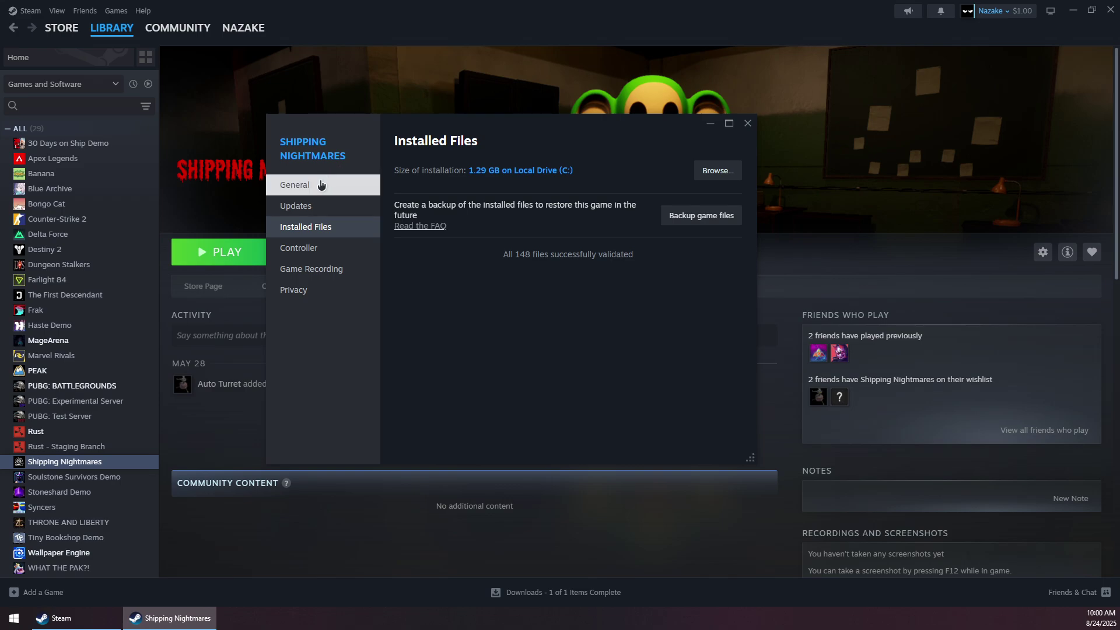
Close the game settings and Steam, then launch NVIDIA App from a Start search.
{"action": "left_click", "coordinate": [295, 185]}
{"action": "left_click", "coordinate": [748, 123]}
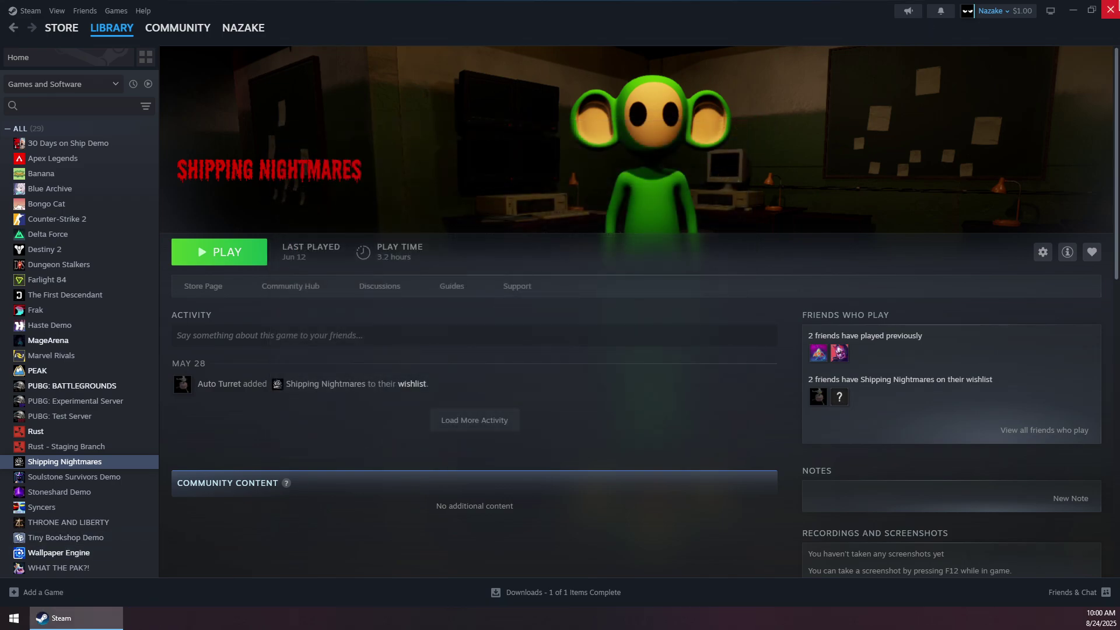
{"action": "left_click", "coordinate": [1110, 10]}
{"action": "left_click", "coordinate": [17, 622]}
{"action": "type", "text": "n"}
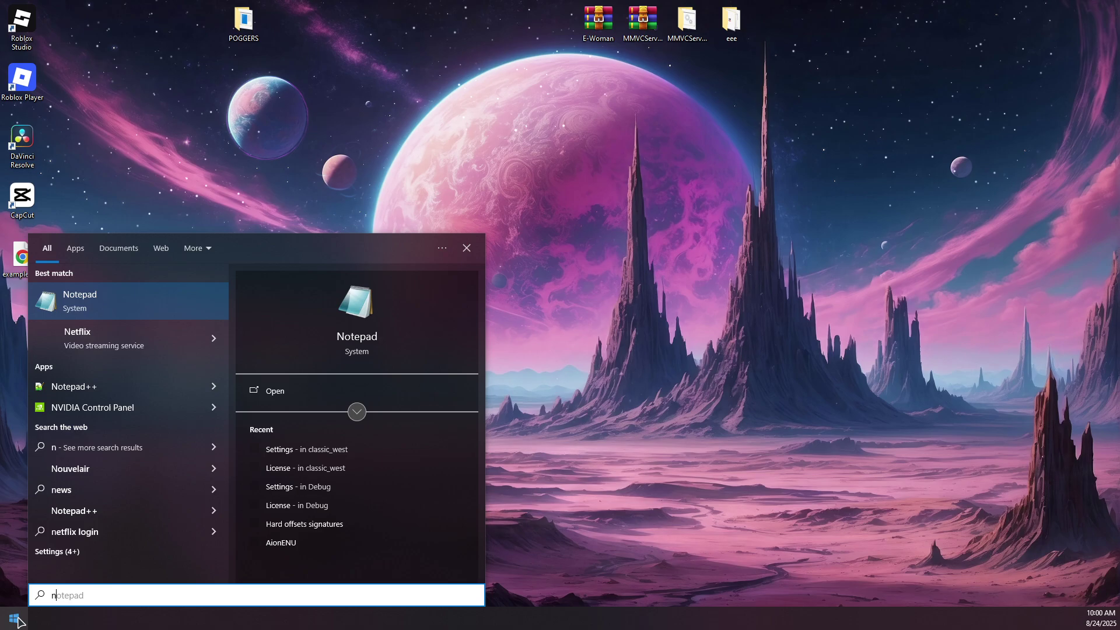
{"action": "type", "text": "vi"}
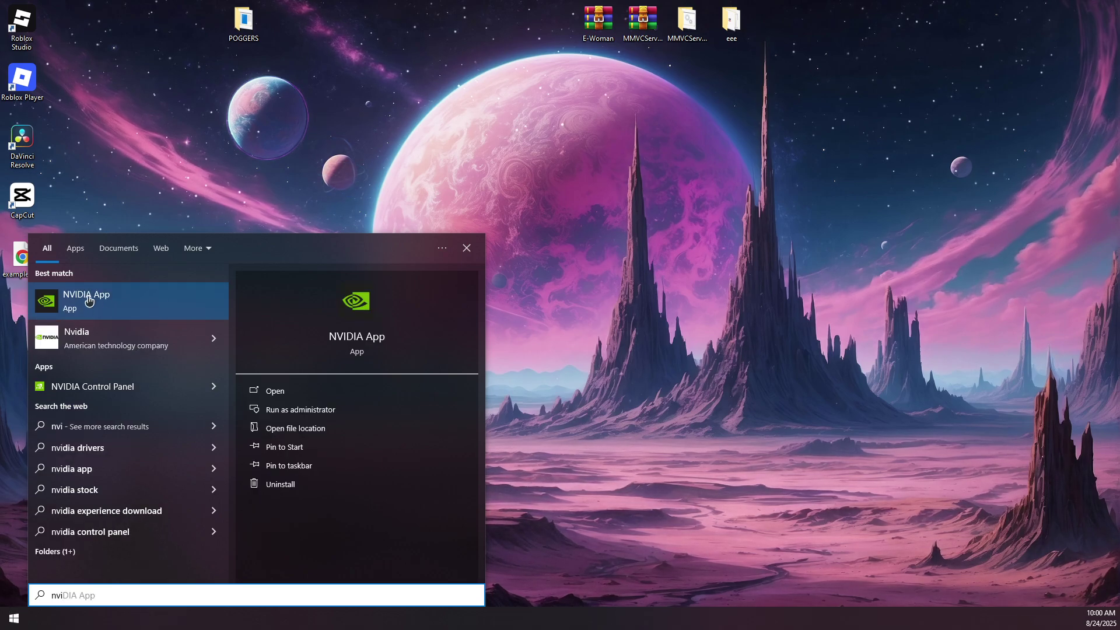
{"action": "left_click", "coordinate": [96, 301]}
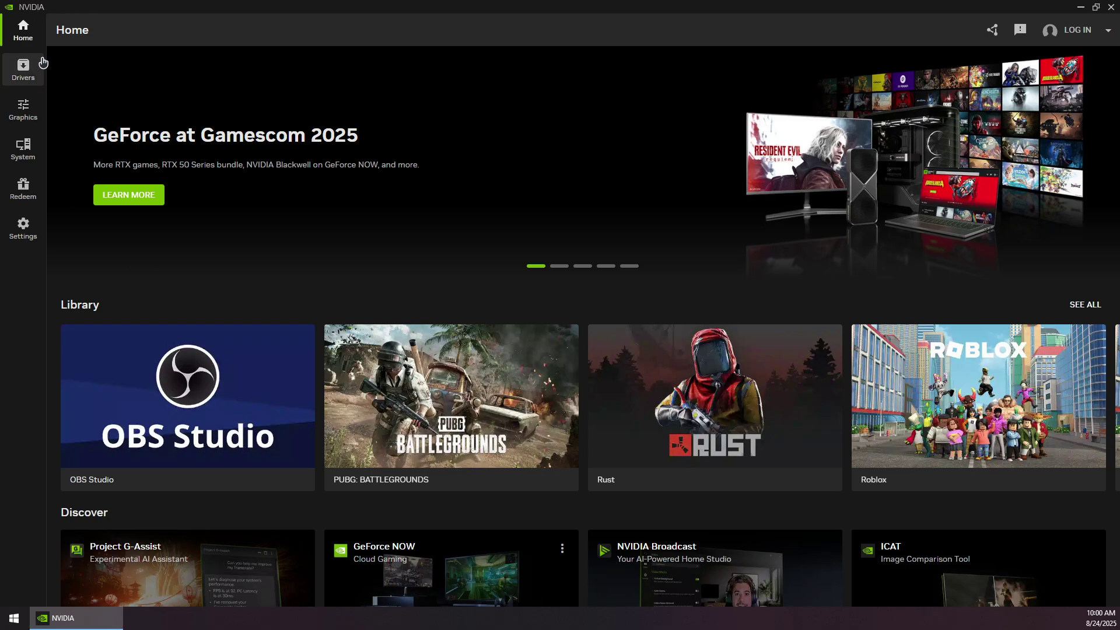
Recheck Game Ready Driver updates on the Drivers page (581.08 available), then close NVIDIA App.
{"action": "left_click", "coordinate": [22, 69]}
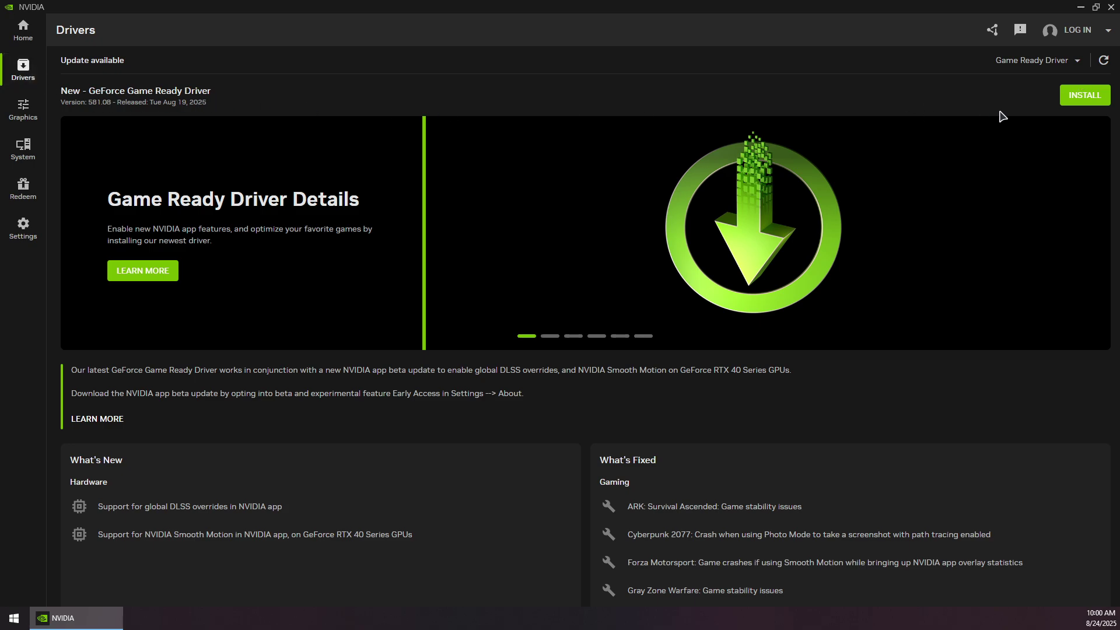
{"action": "left_click", "coordinate": [1050, 63]}
{"action": "left_click", "coordinate": [973, 95]}
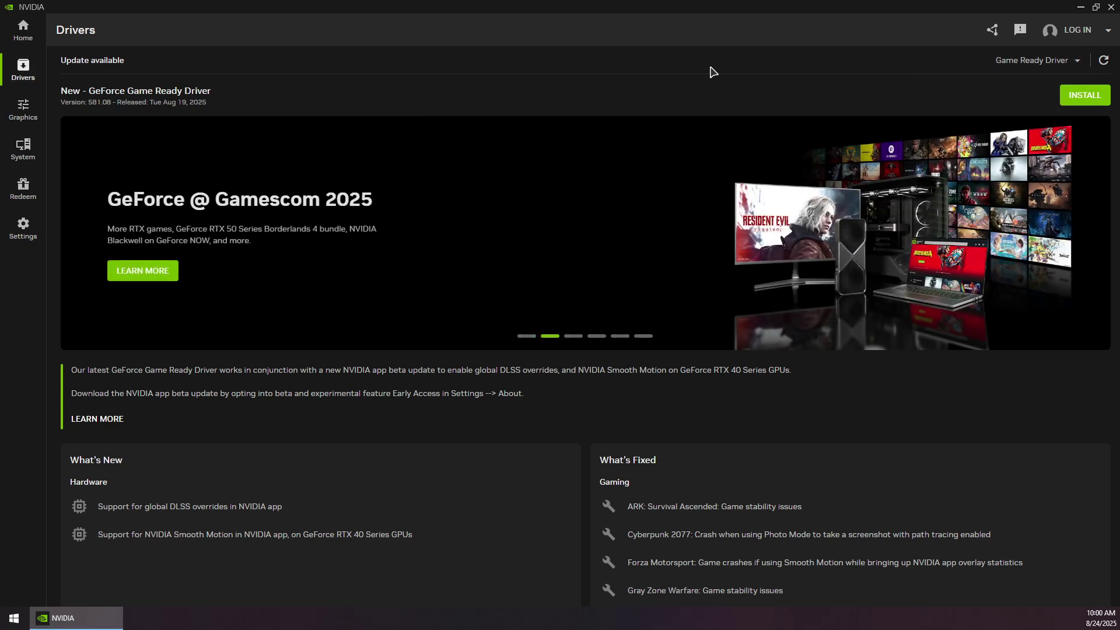
{"action": "left_click", "coordinate": [1101, 62]}
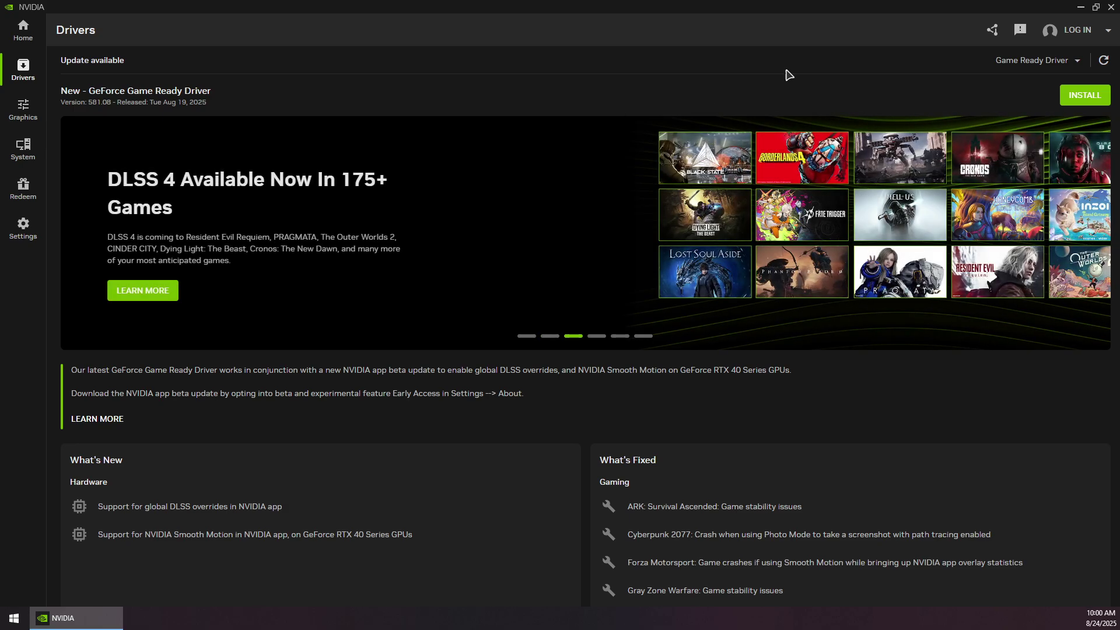
{"action": "left_click", "coordinate": [1113, 7]}
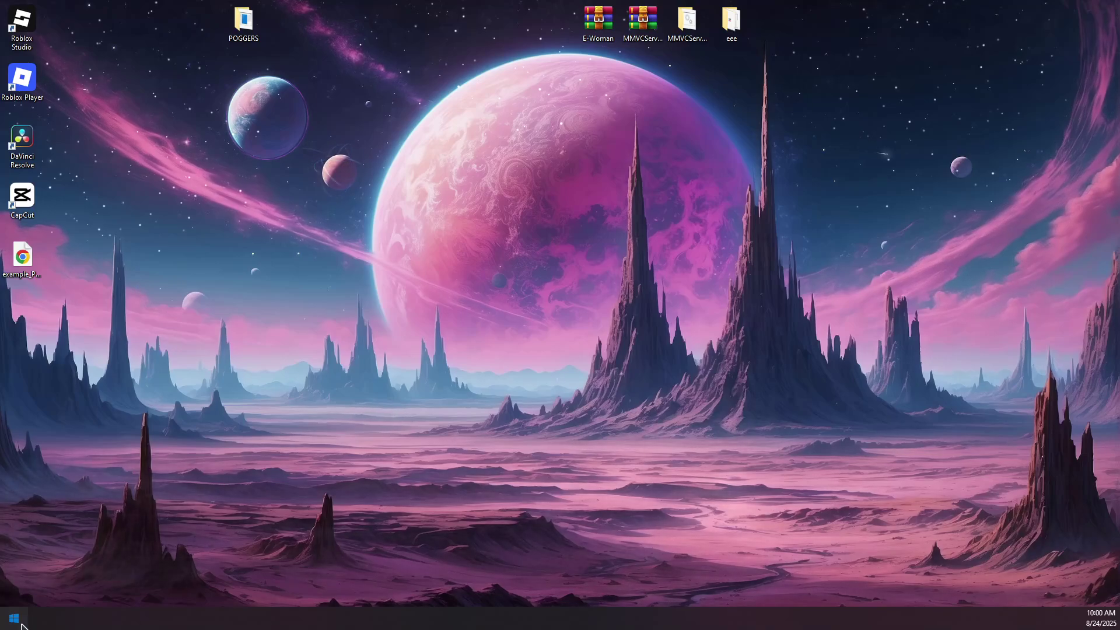
Find Steam in a Start search and run it as administrator.
{"action": "key", "text": "super"}
{"action": "type", "text": "stea"}
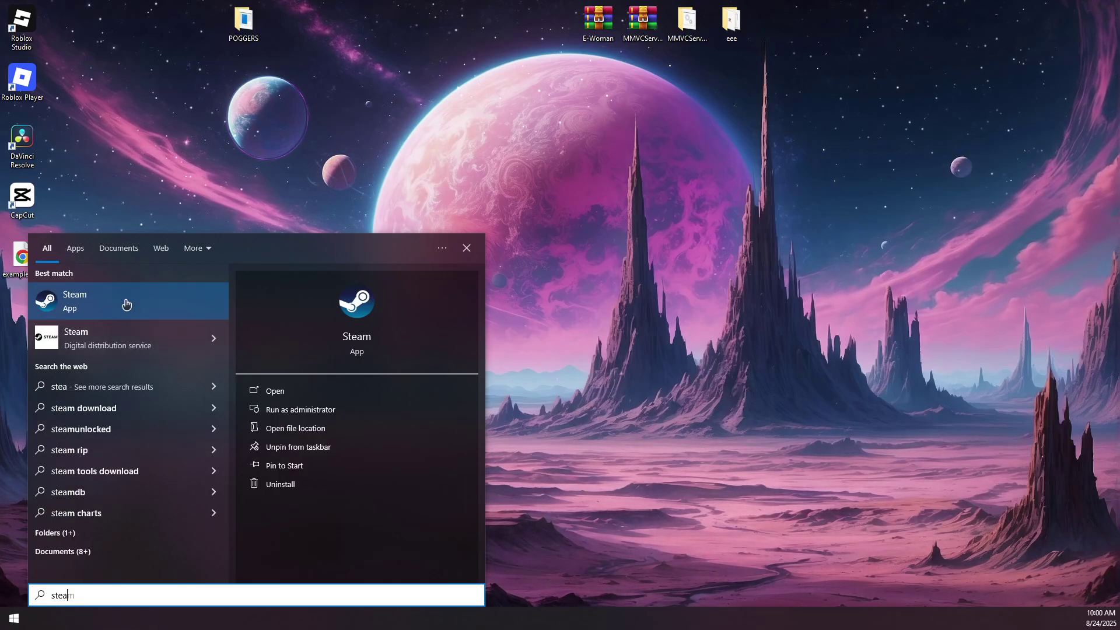
{"action": "right_click", "coordinate": [70, 302]}
{"action": "left_click", "coordinate": [155, 311]}
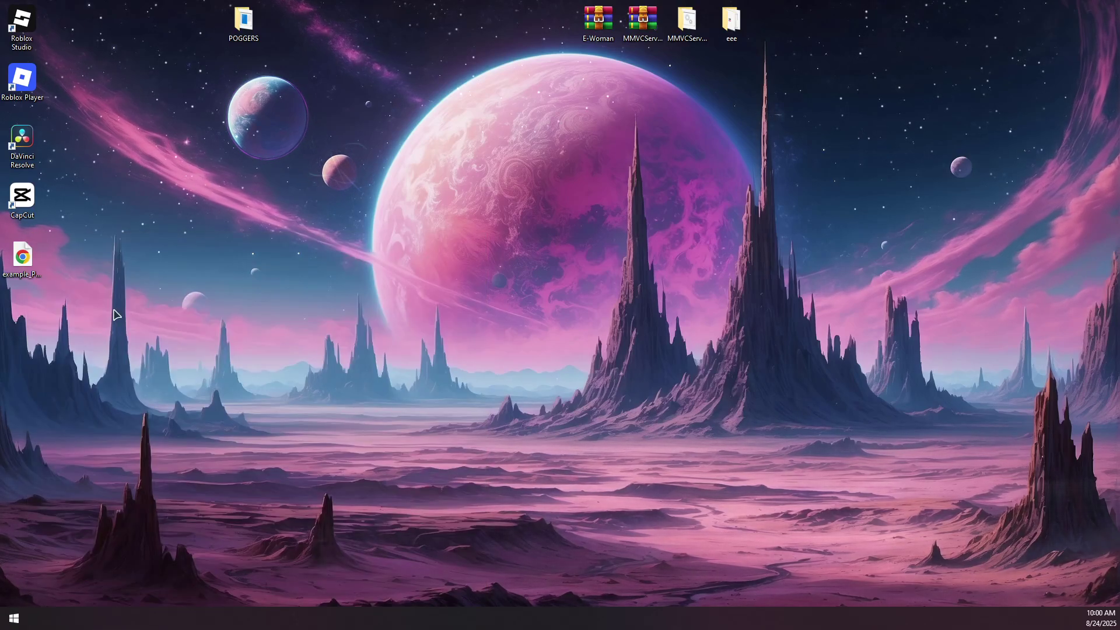